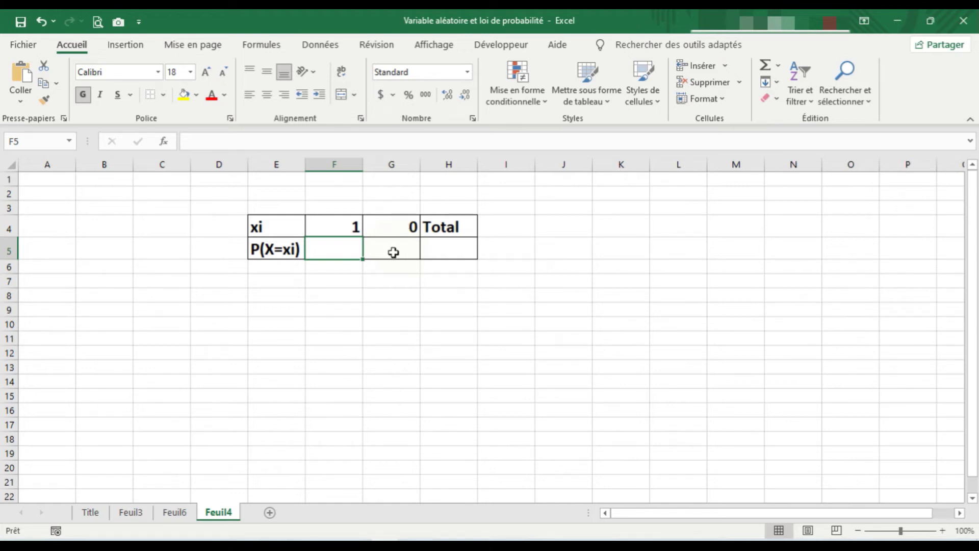
Enter the labels "E(x)=" in J4 and "V(x)=" in J5 beside the probability table.
click(448, 252)
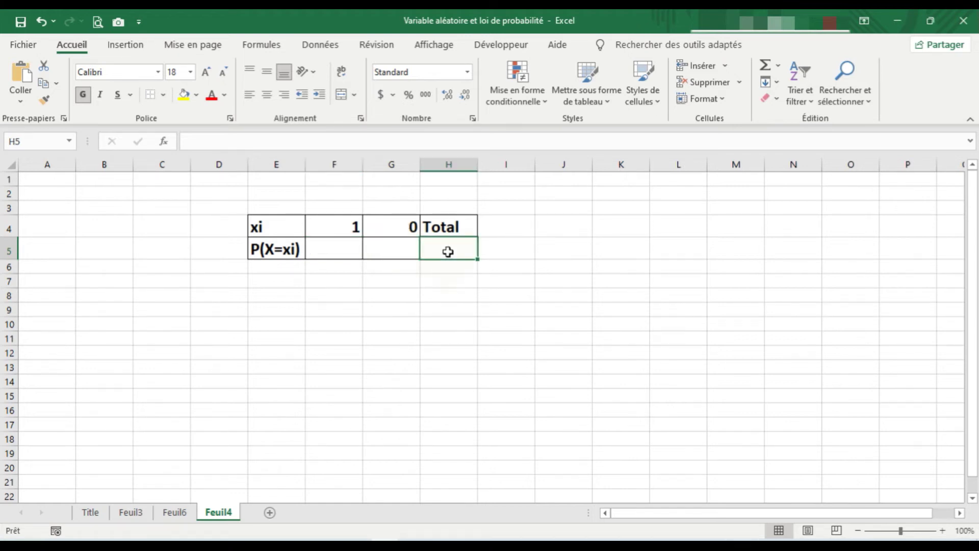
click(565, 225)
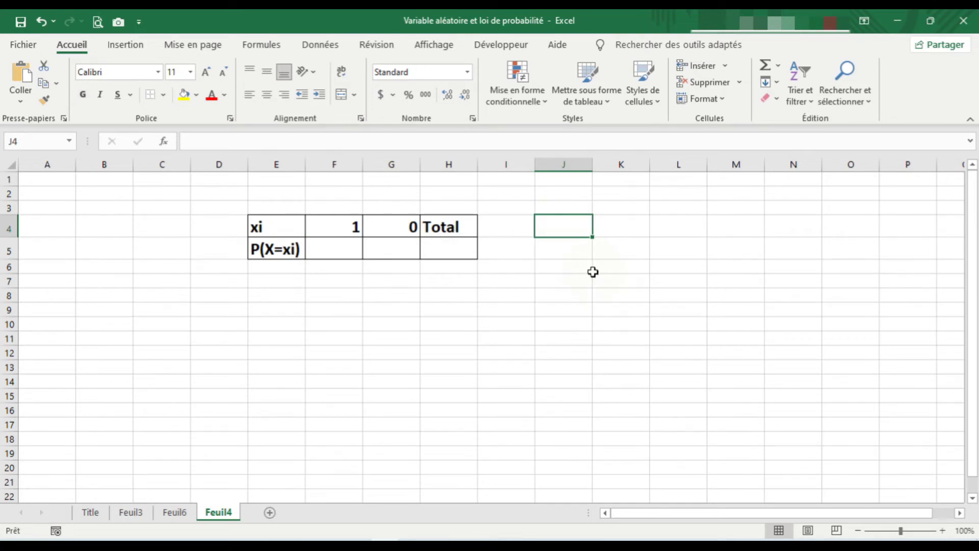
text(E)
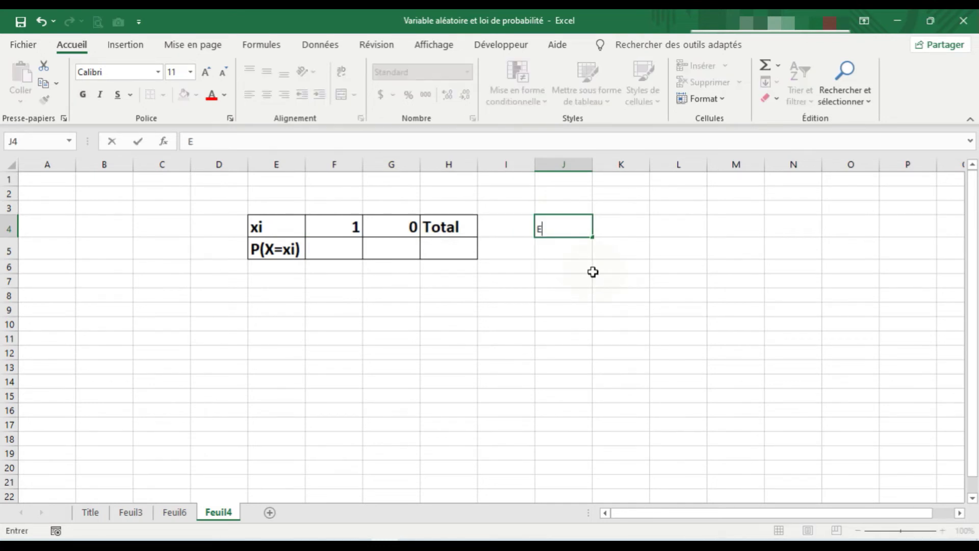
text((x)=)
click(561, 256)
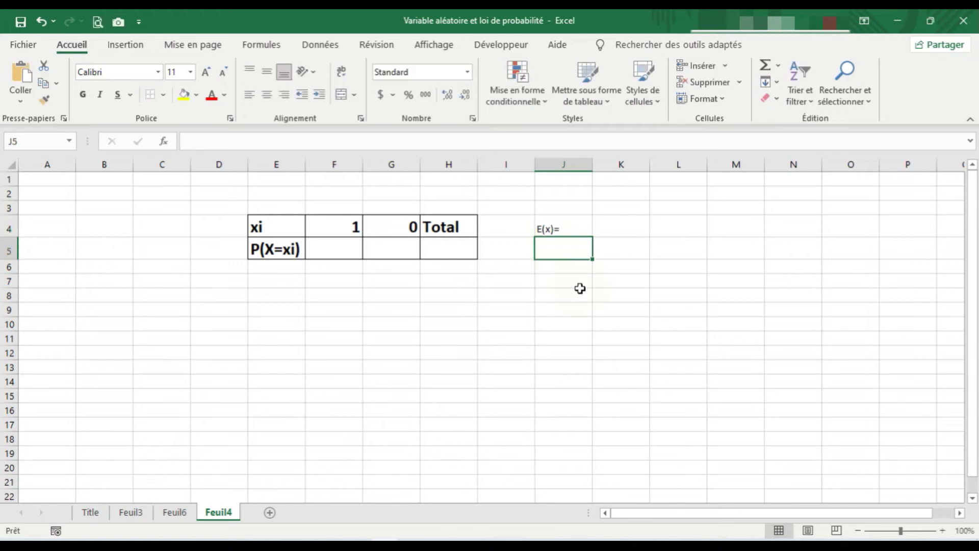
text(V(x)
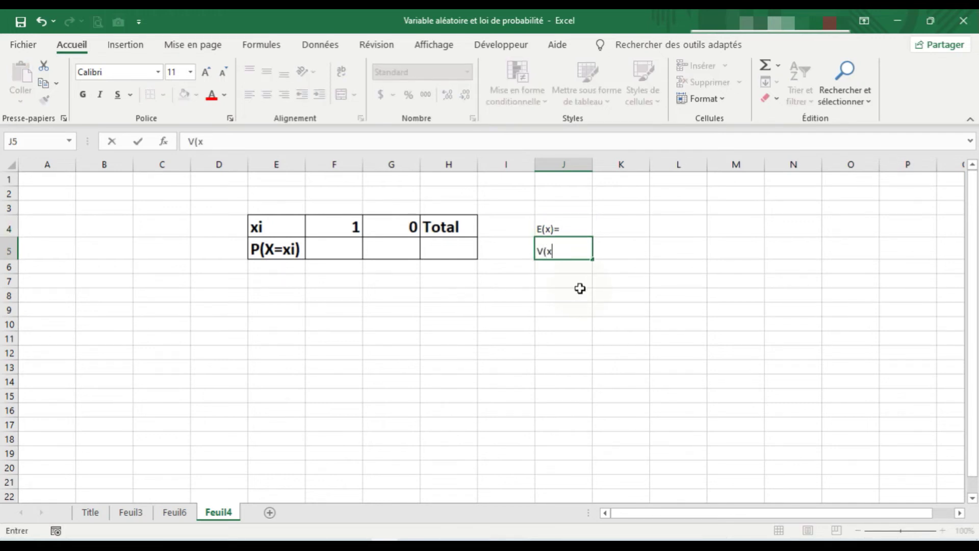
text()=)
Enter the random probability formula =ALEA()*(1-0)+0 in F5 for the value xi = 1.
click(335, 252)
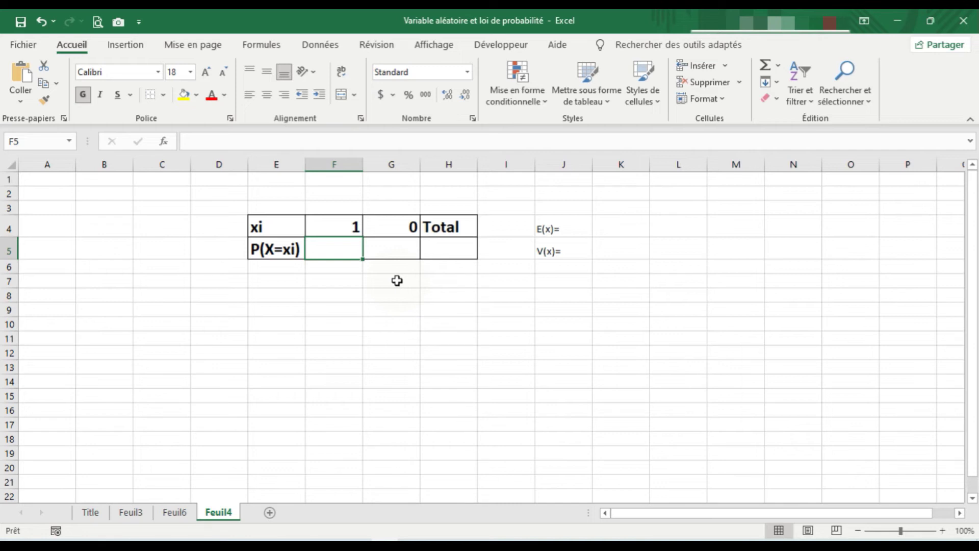
text(=)
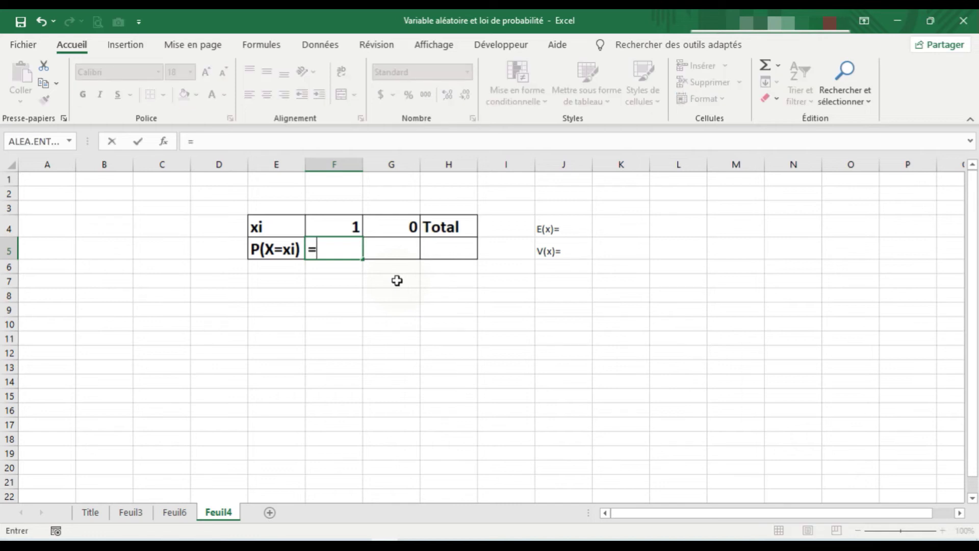
text(al)
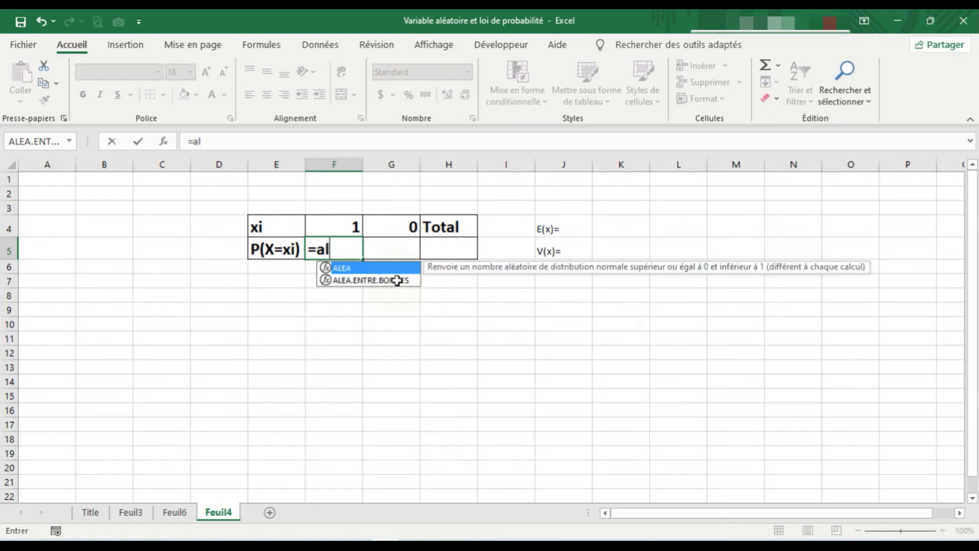
double_click(354, 268)
text())
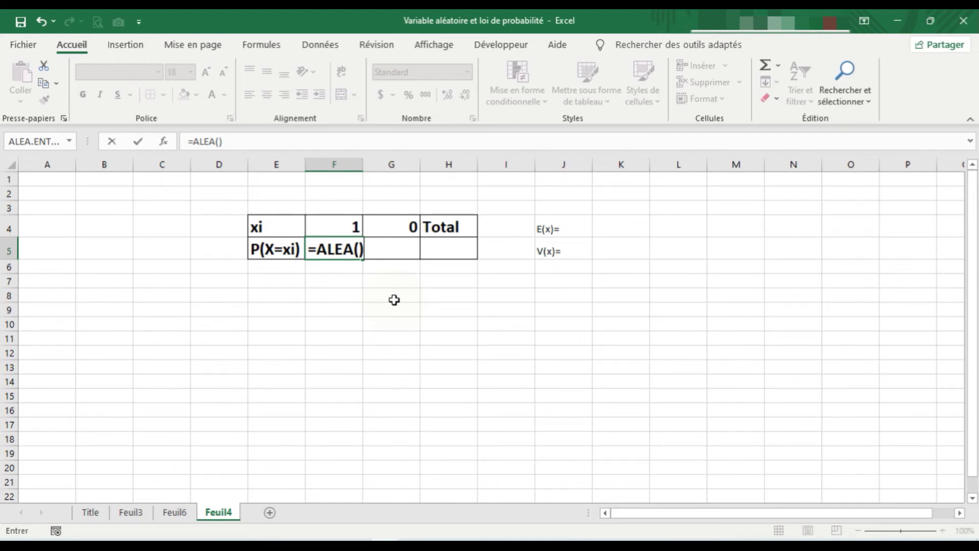
text(*(1-0)
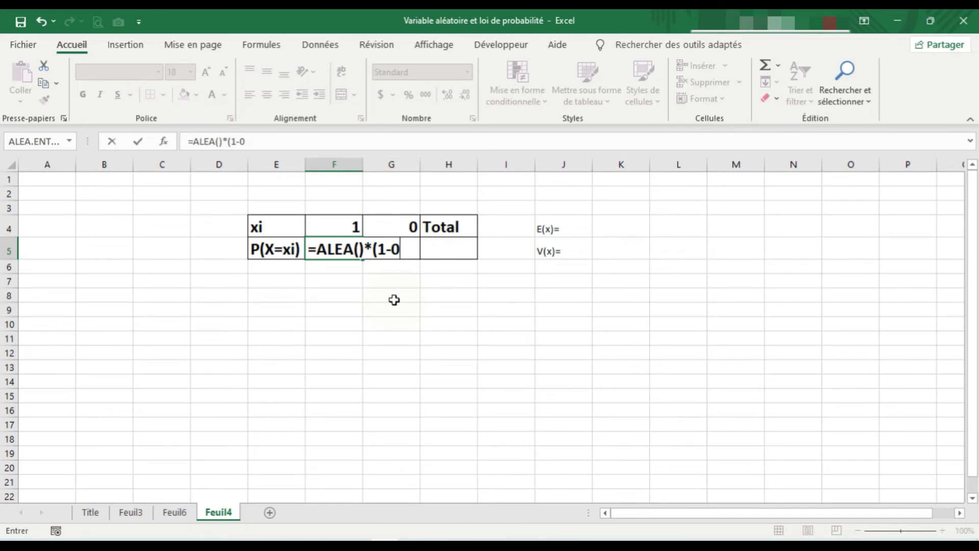
text()+0)
key(Return)
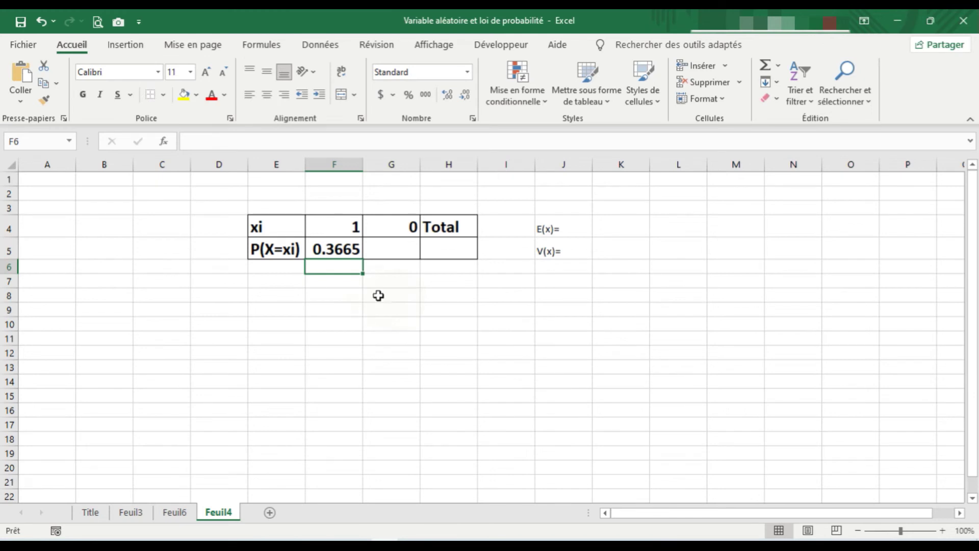
Recalculate the sheet repeatedly to draw new random values for the probability in F5.
click(337, 250)
click(342, 279)
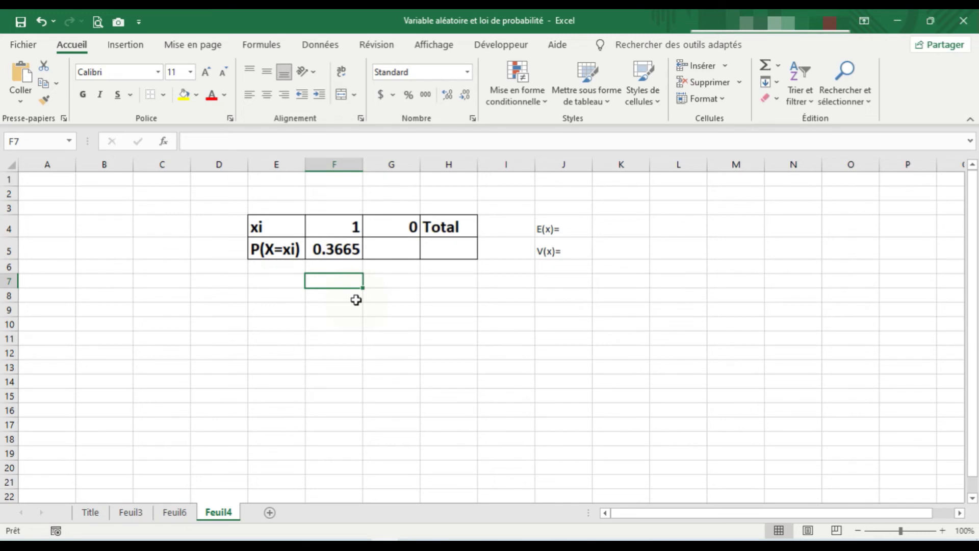
key(F9)
key(F9)
key(F9)
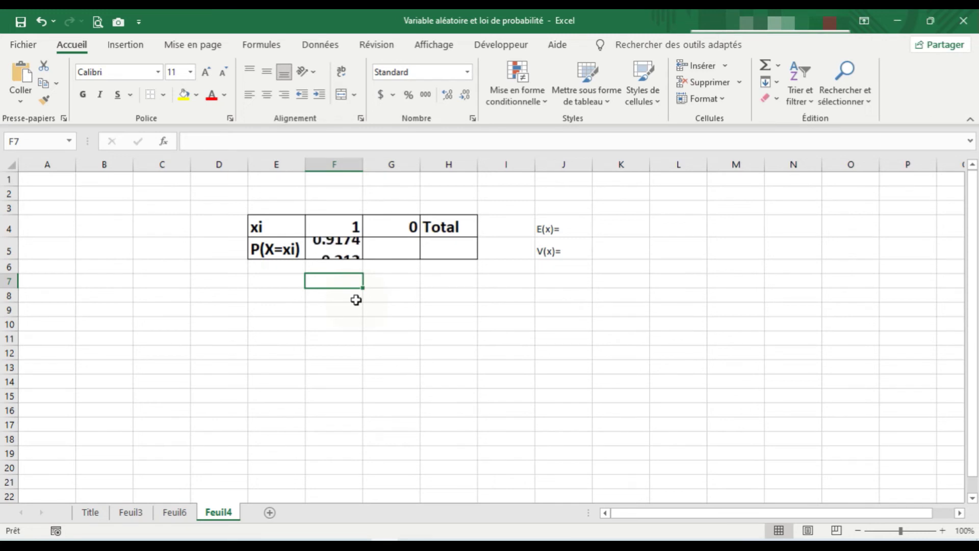
key(F9)
key(F9)
key(F9)
key(F9)
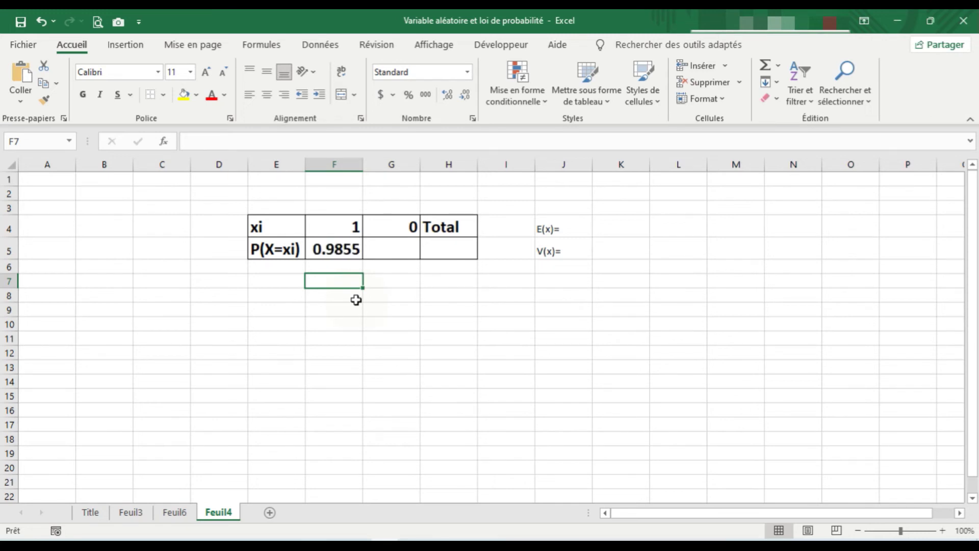
key(F9)
key(F9)
key(F9)
Enter the complementary probability formula =1-F5 in G5 for the value xi = 0.
click(406, 249)
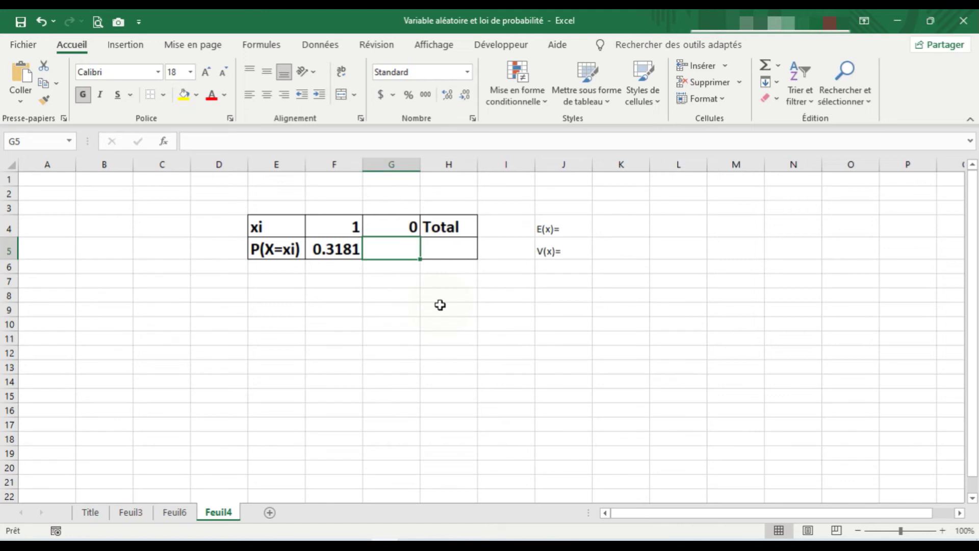
text(=)
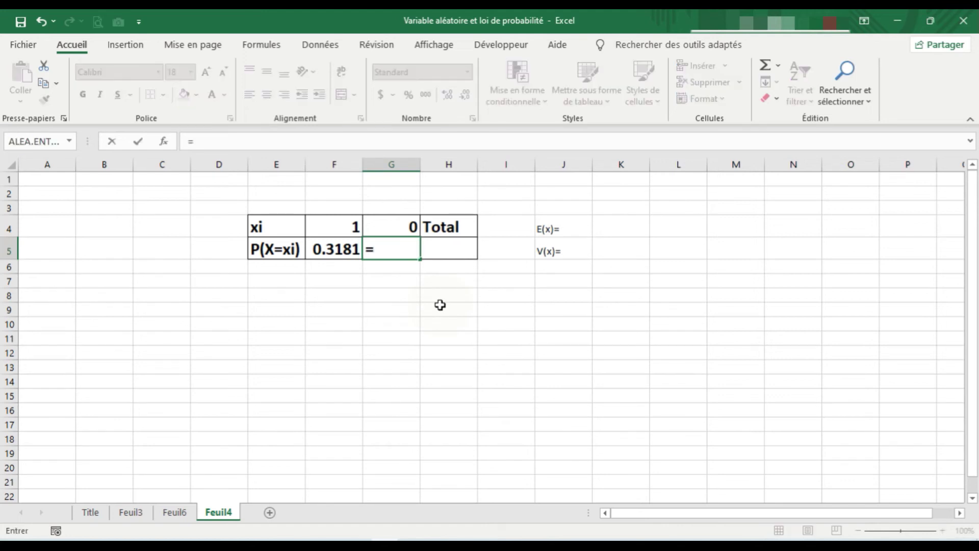
text(1-)
click(346, 254)
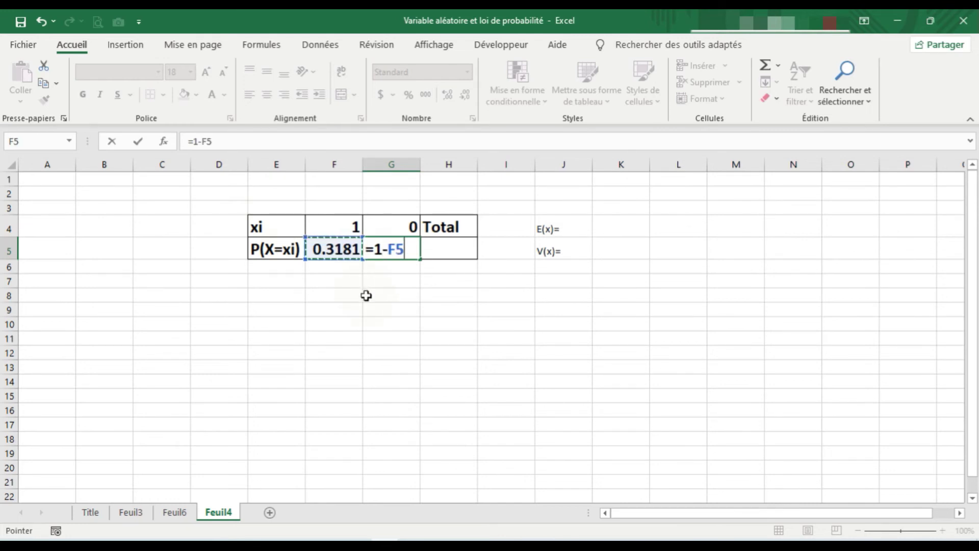
key(shift+Return)
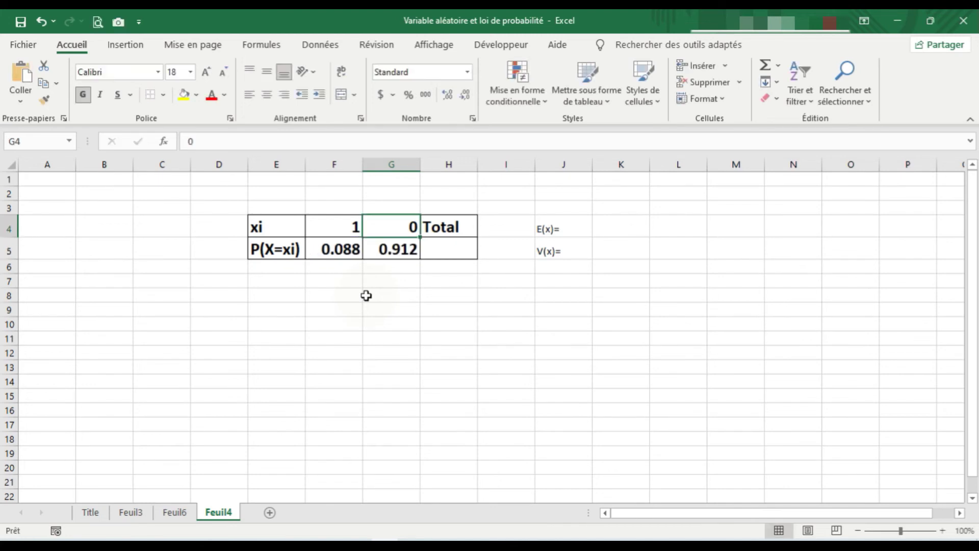
Sum the two probabilities in the Total cell H5 with =SOMME(F5:G5).
click(445, 249)
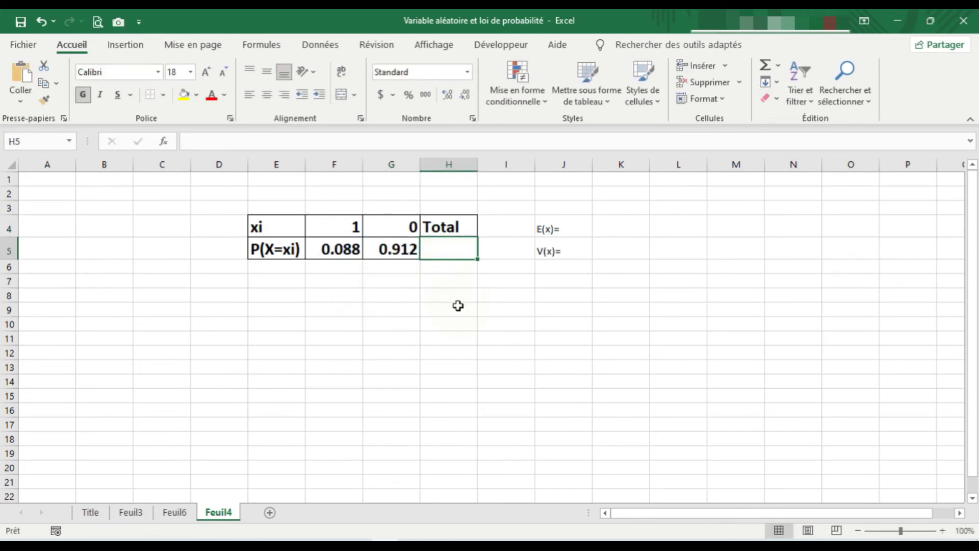
text(=)
key(alt+equal)
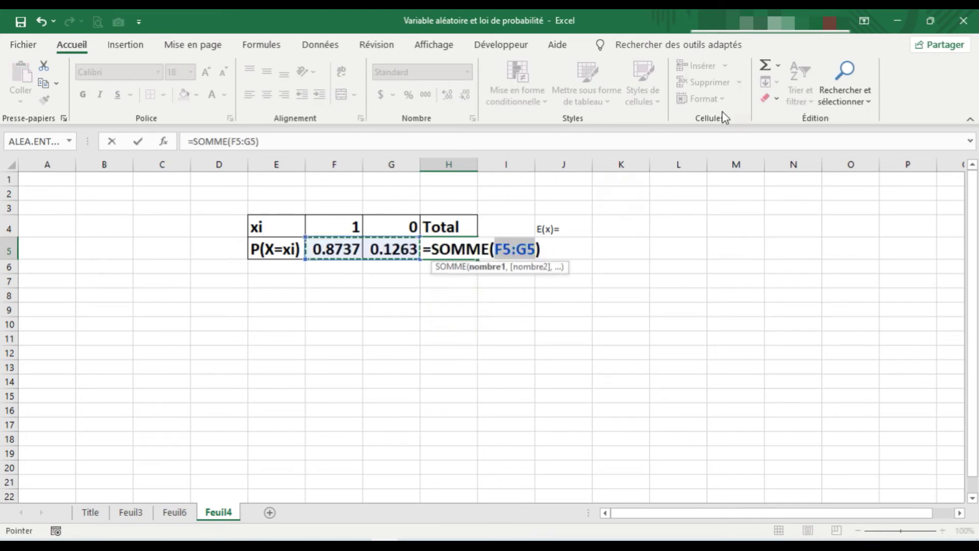
key(Return)
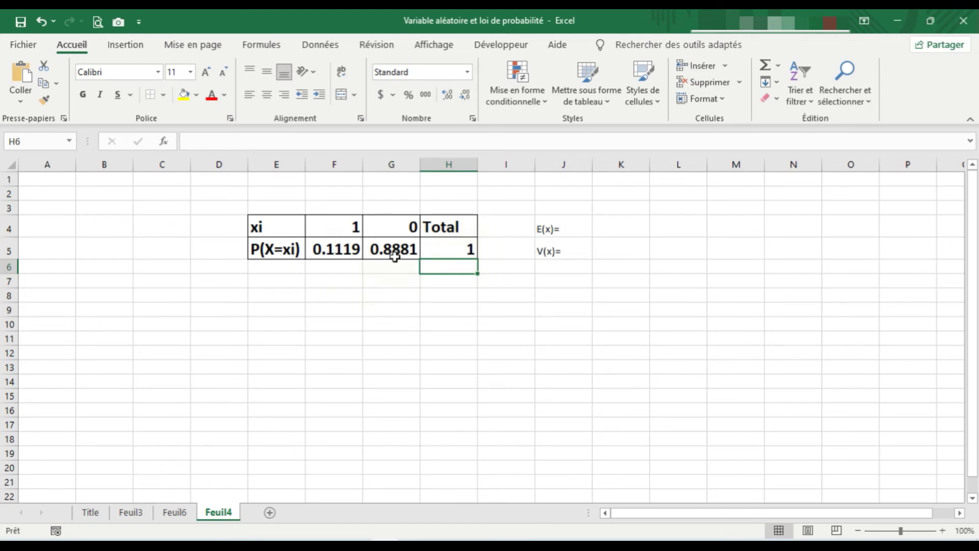
Make the E(x)= and V(x)= labels in J4:J5 bold.
click(540, 277)
drag(557, 230, 568, 249)
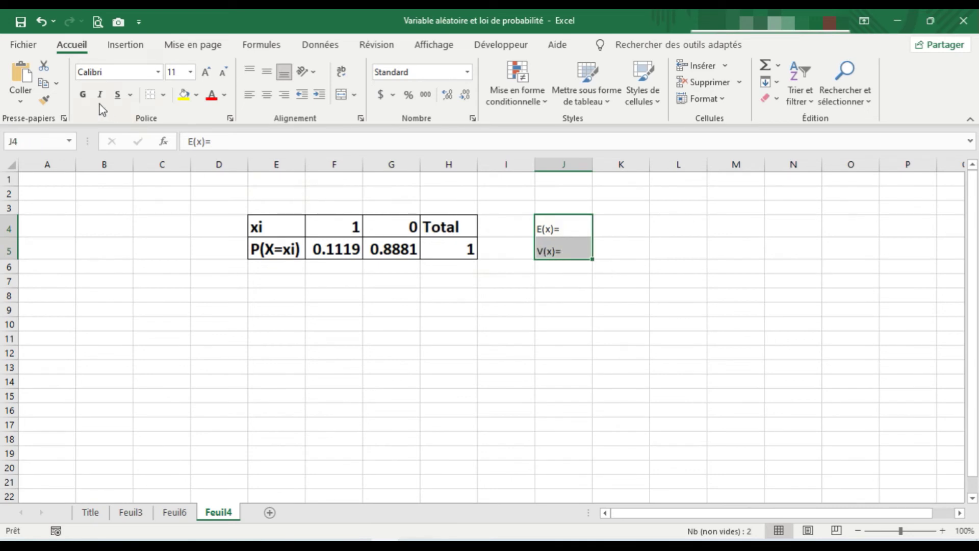
click(82, 94)
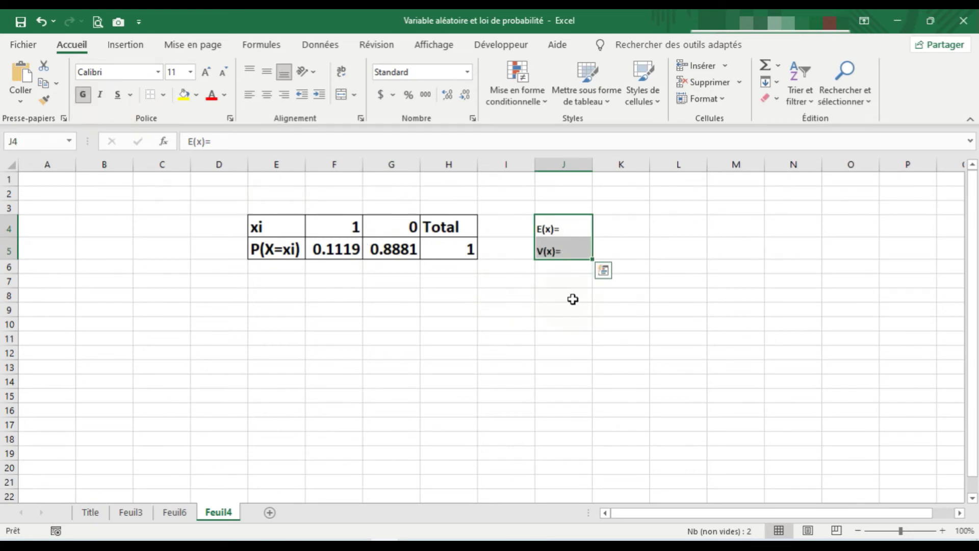
click(572, 298)
Consult the Bernoulli expectation and variance property on sheet Feuil6, and enter the expectation formula =F5 in K4 of Feuil4.
click(611, 229)
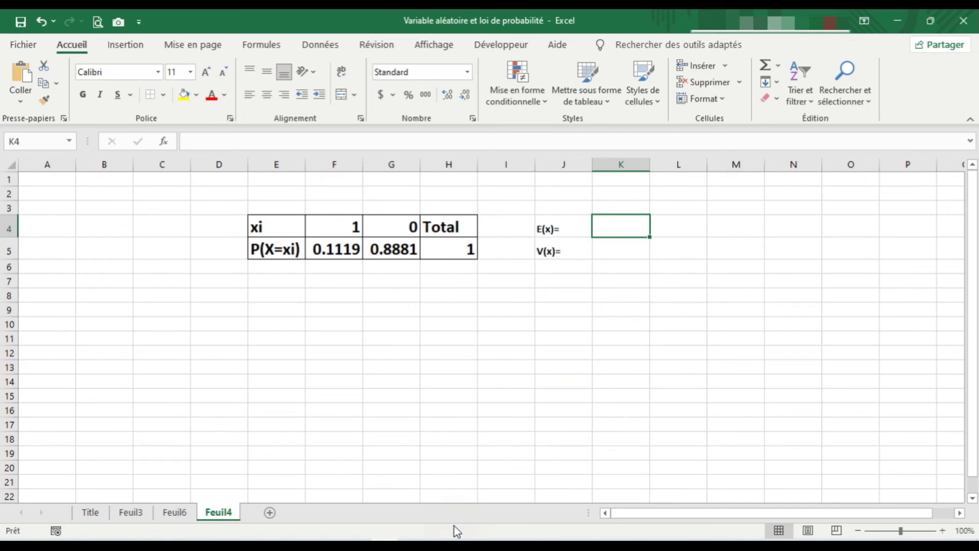
click(174, 513)
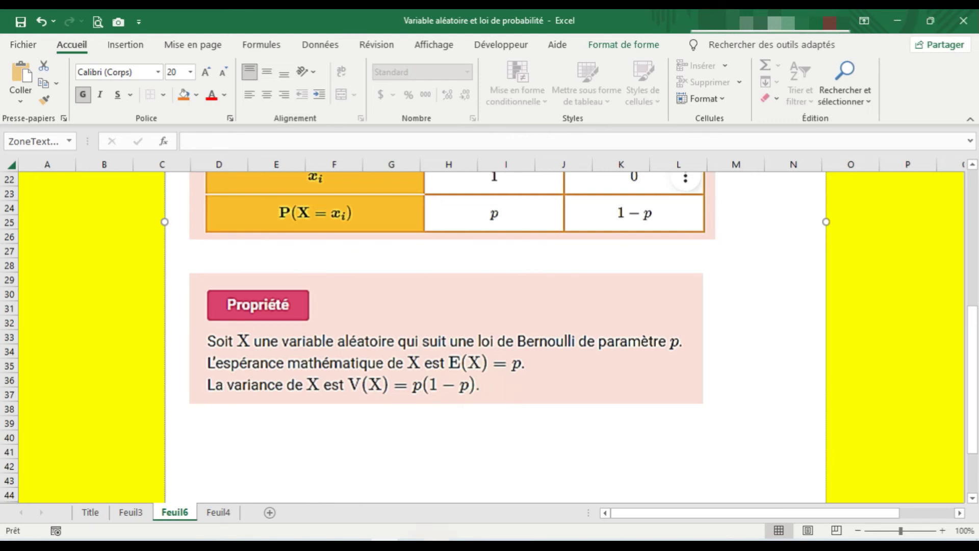
click(225, 513)
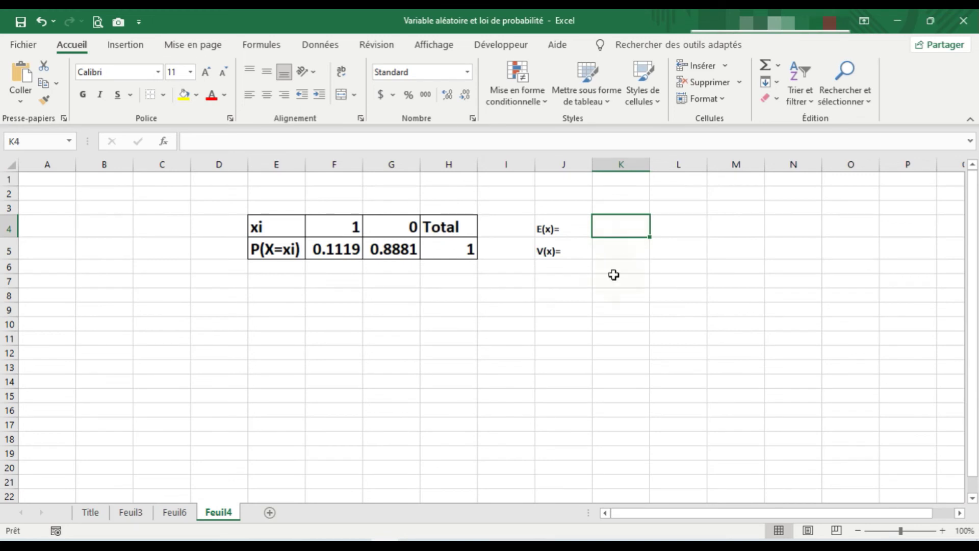
text(=)
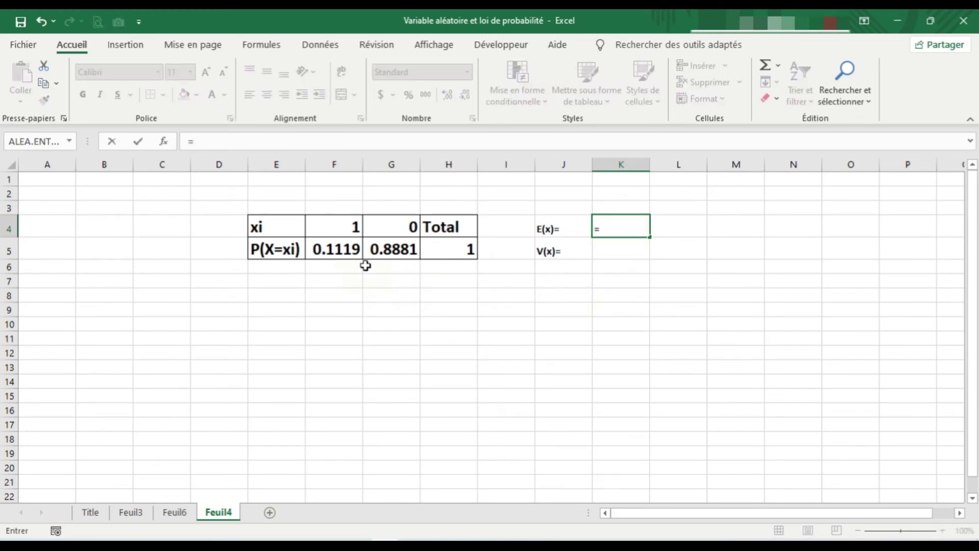
click(345, 250)
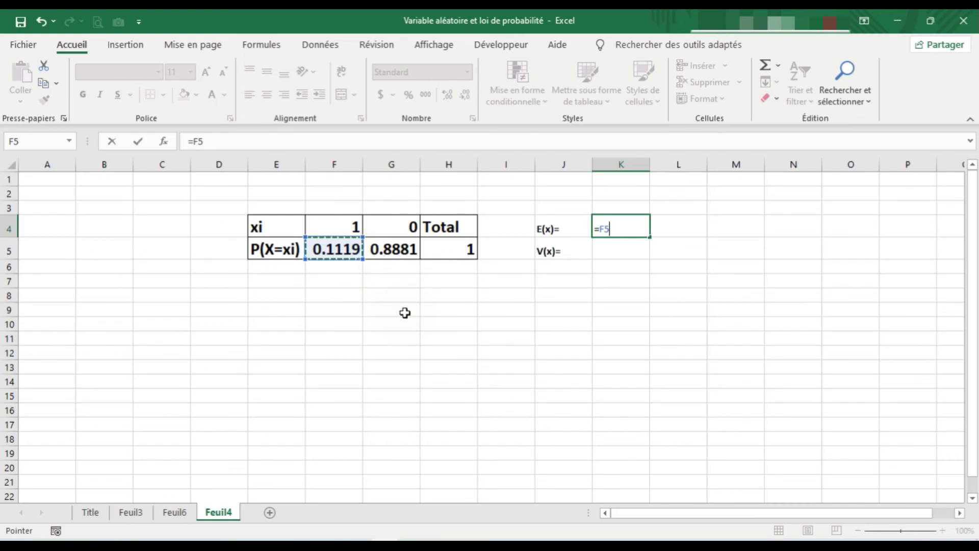
key(Return)
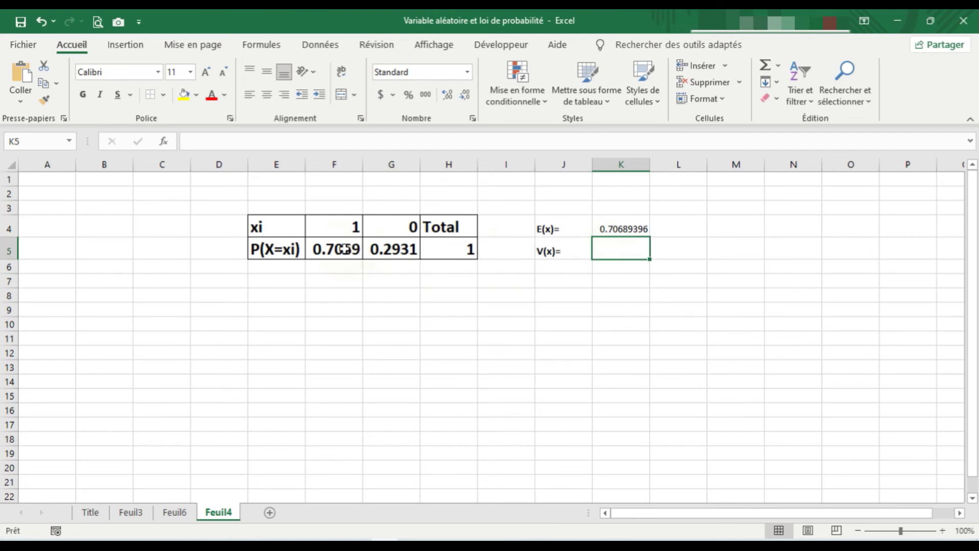
Enter the variance formula =F5*(1-F5) in K5 next to the V(x)= label.
text(=)
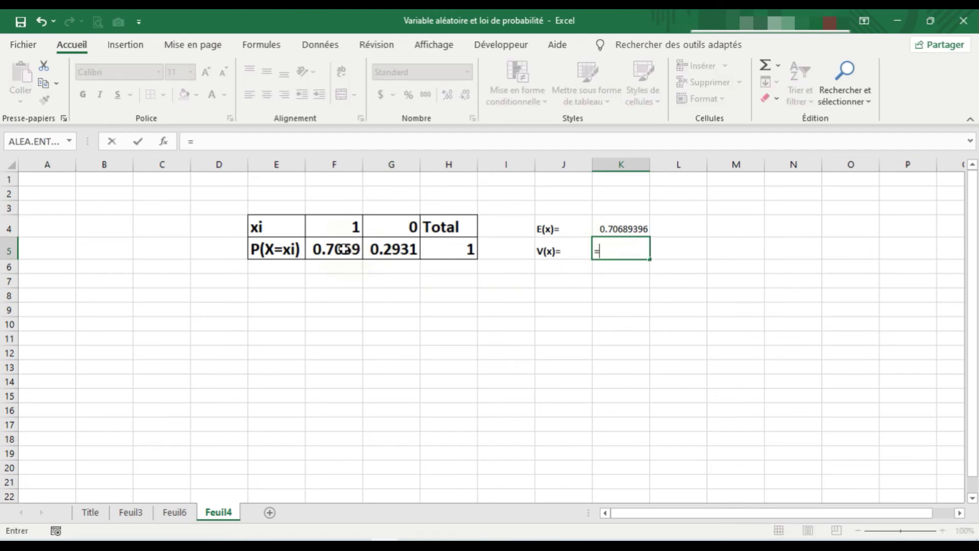
click(342, 249)
text(()
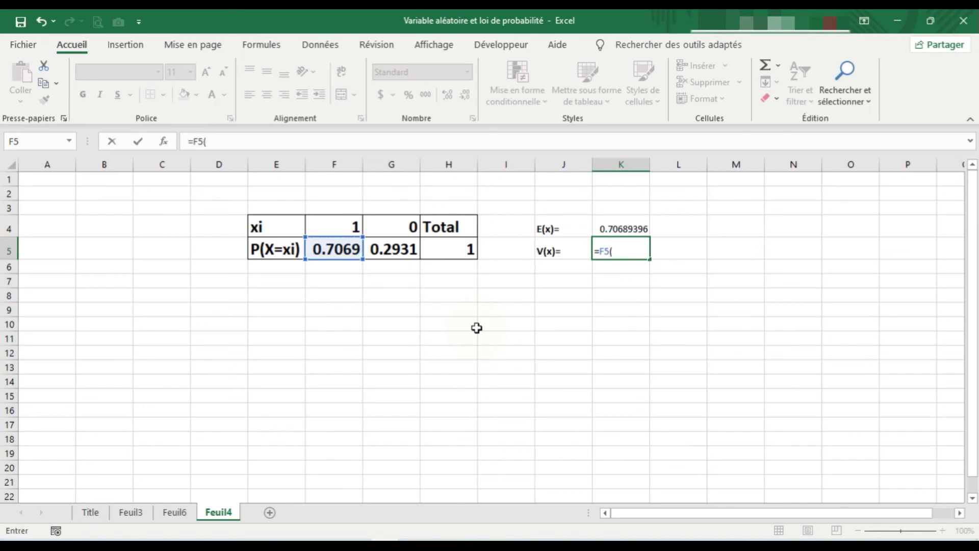
key(BackSpace)
text(*(1)
click(340, 255)
text())
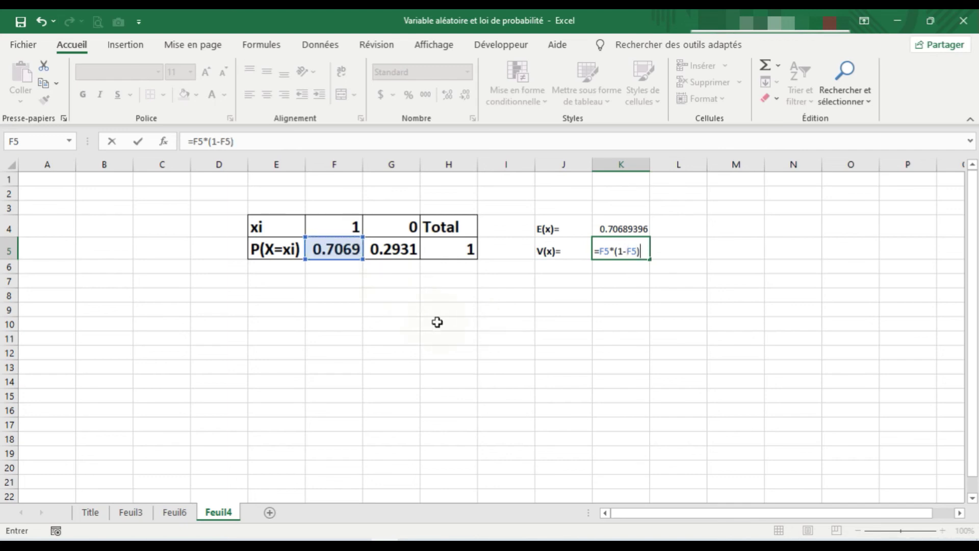
key(Return)
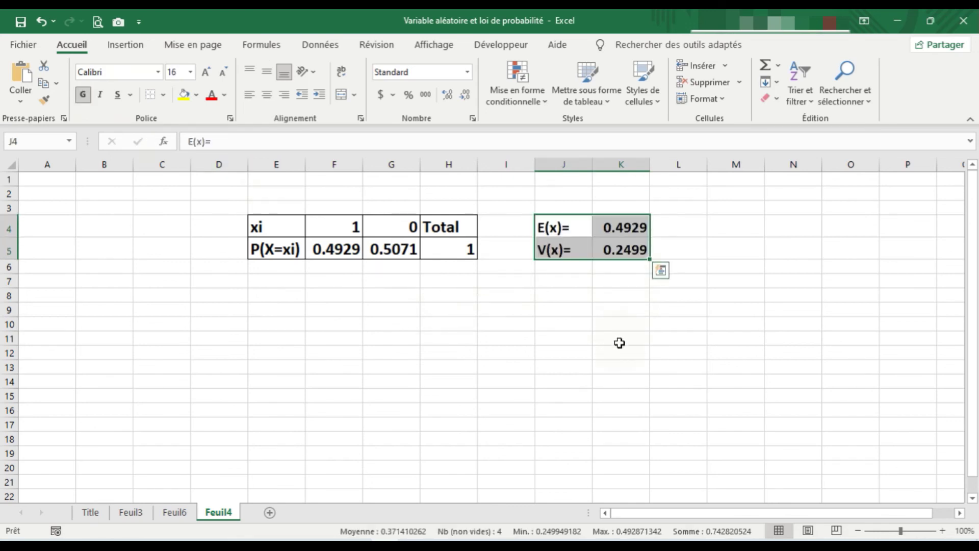
Deselect the results and recalculate the sheet repeatedly to examine how the probabilities, expectation and variance vary together.
click(527, 343)
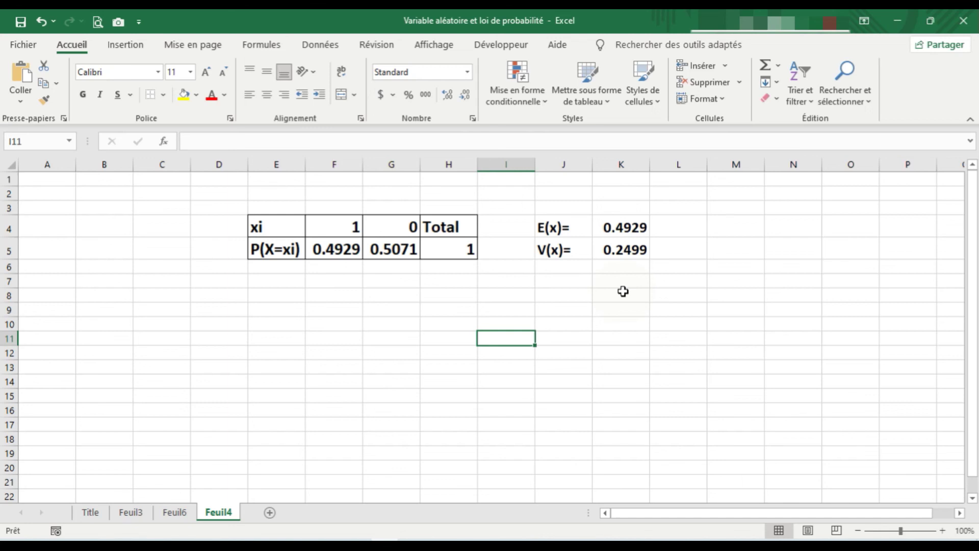
key(F9)
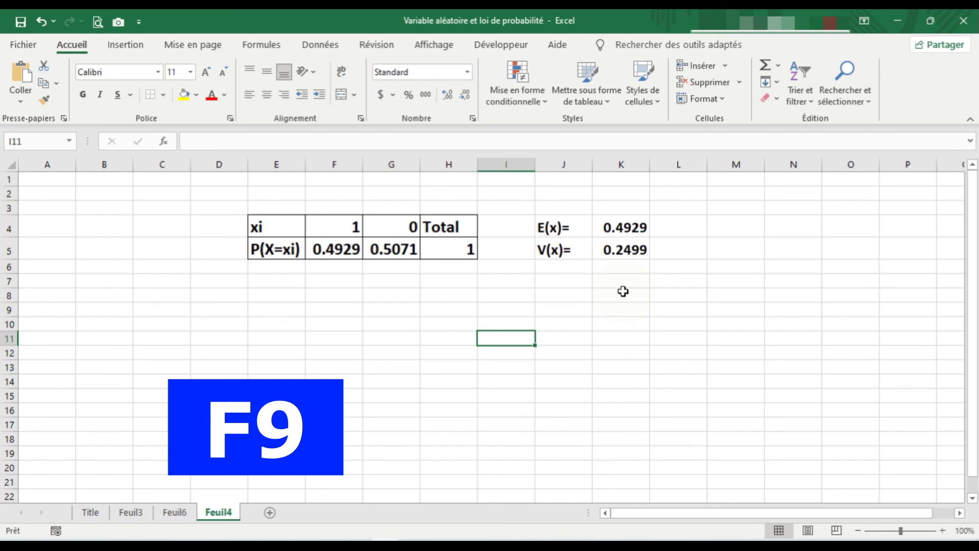
key(F9)
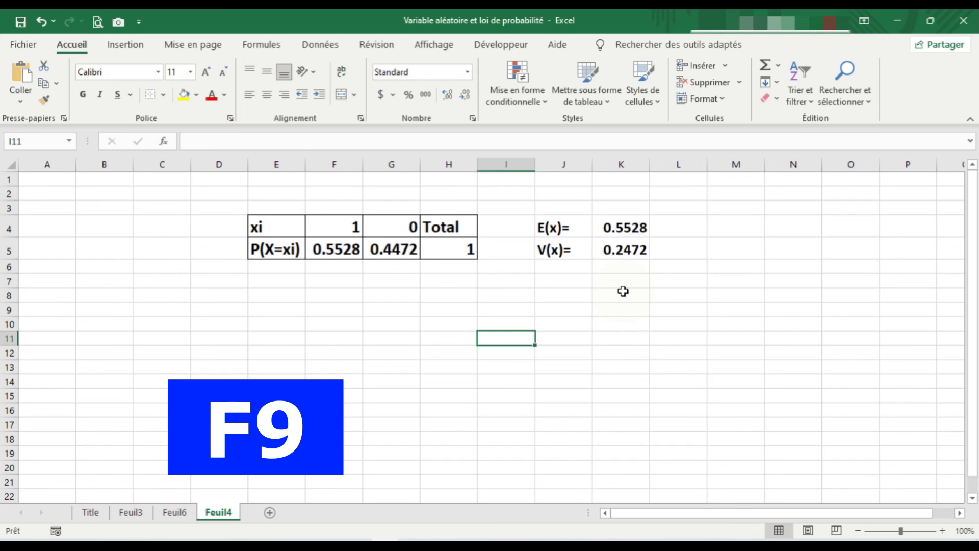
key(F9)
key(F9)
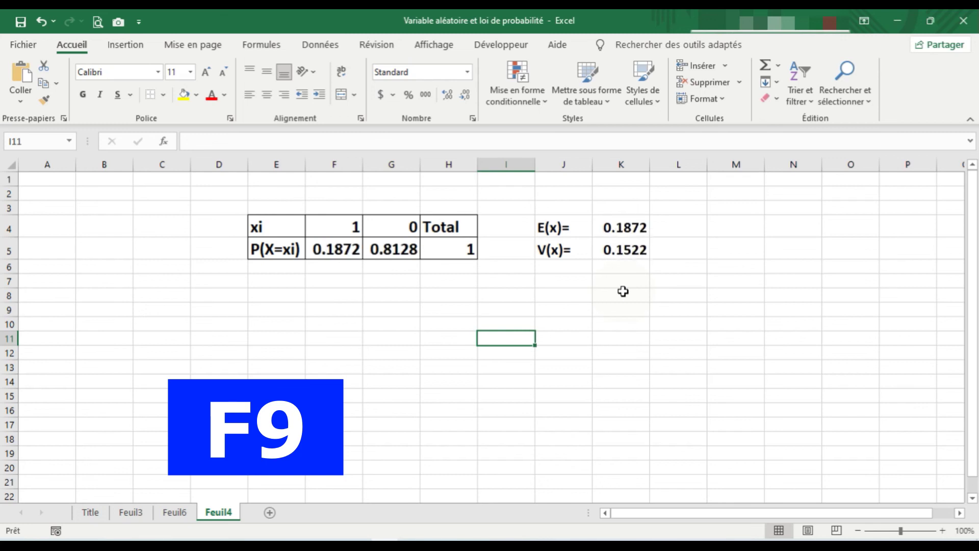
key(F9)
key(F9)
key(F9)
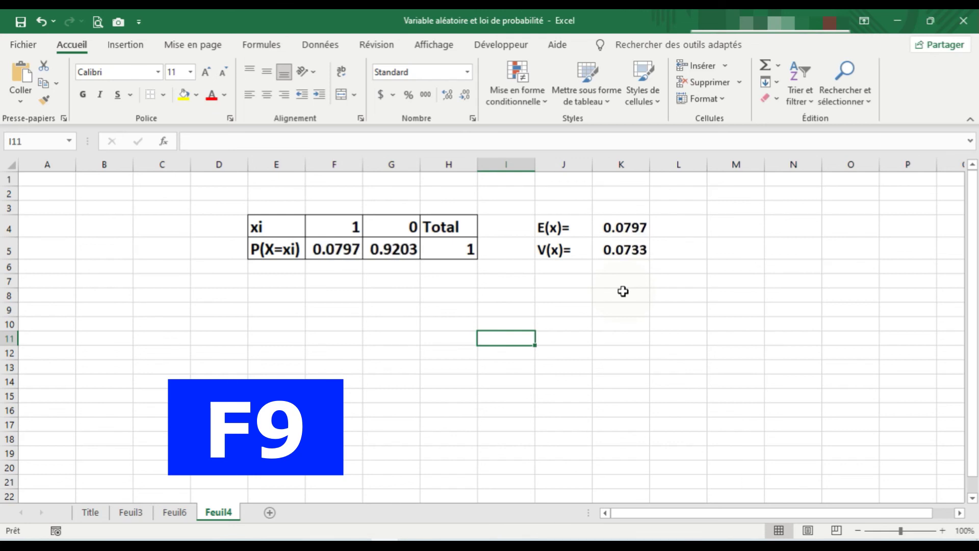